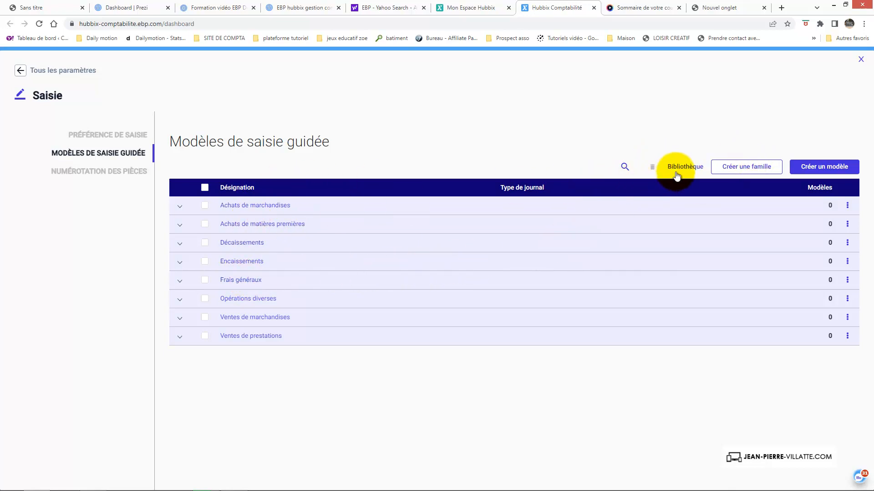
pyautogui.click(756, 170)
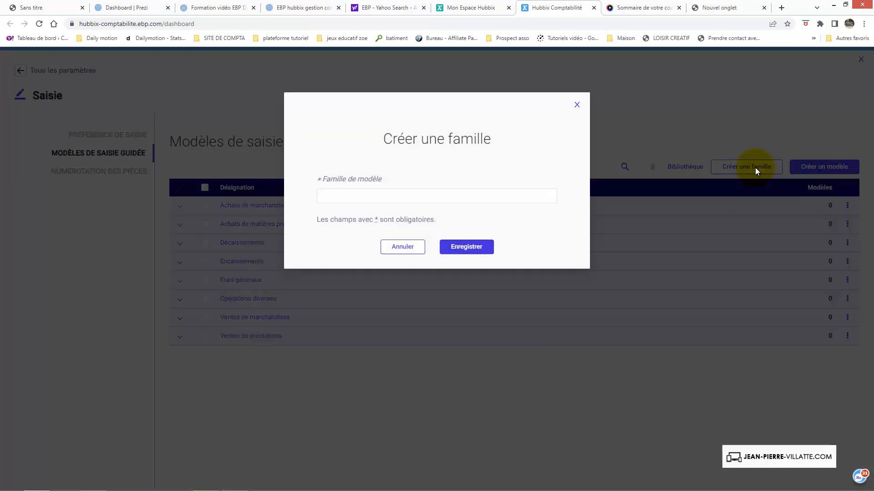
pyautogui.click(362, 197)
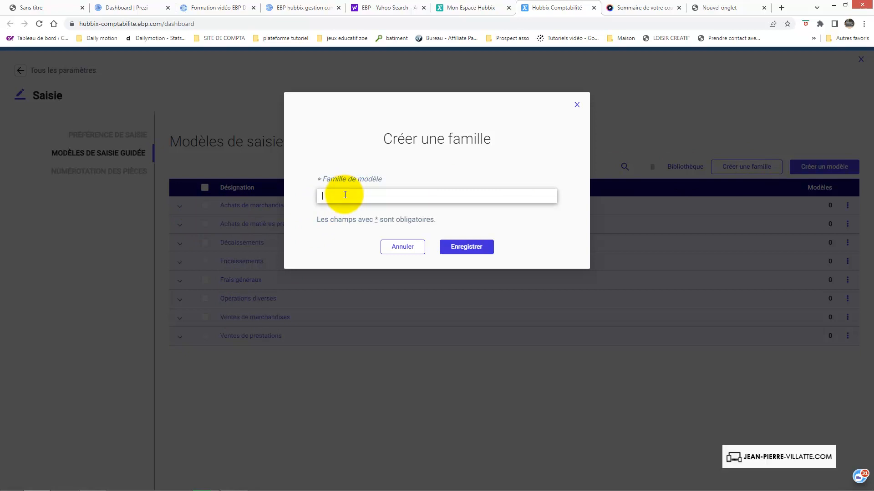
pyautogui.click(577, 105)
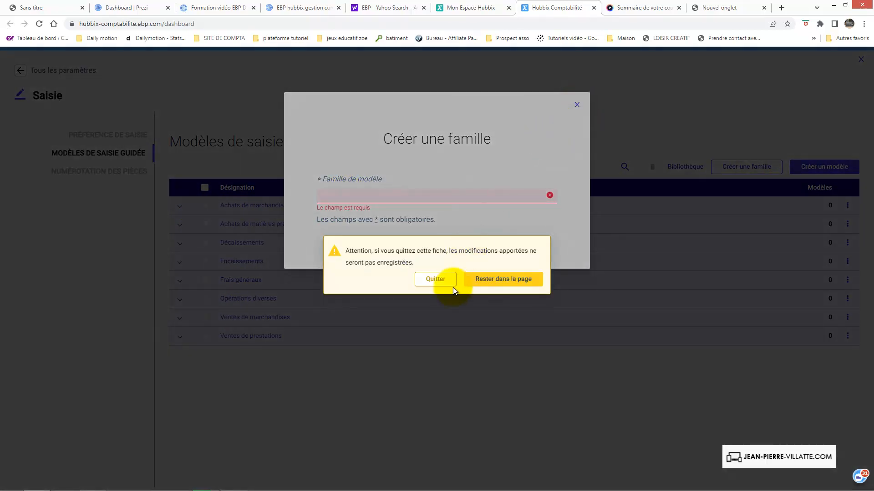
pyautogui.click(442, 286)
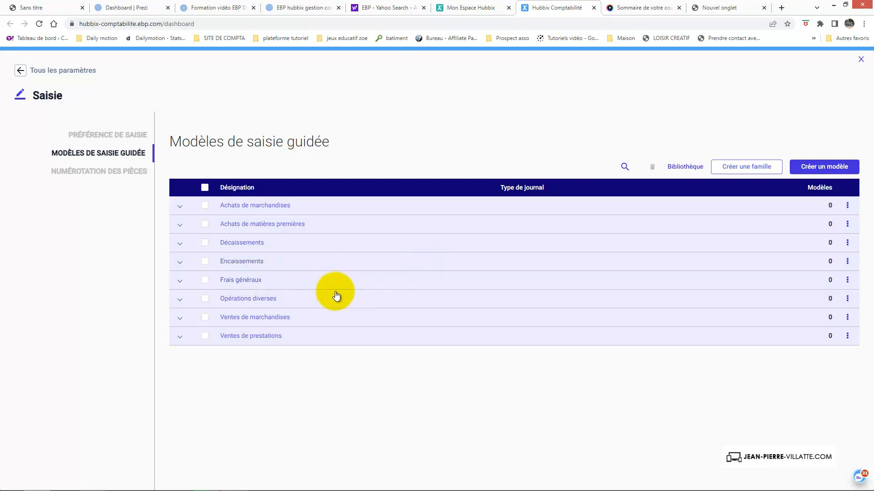
# Create and save a new model family named "Salaire".
pyautogui.click(750, 167)
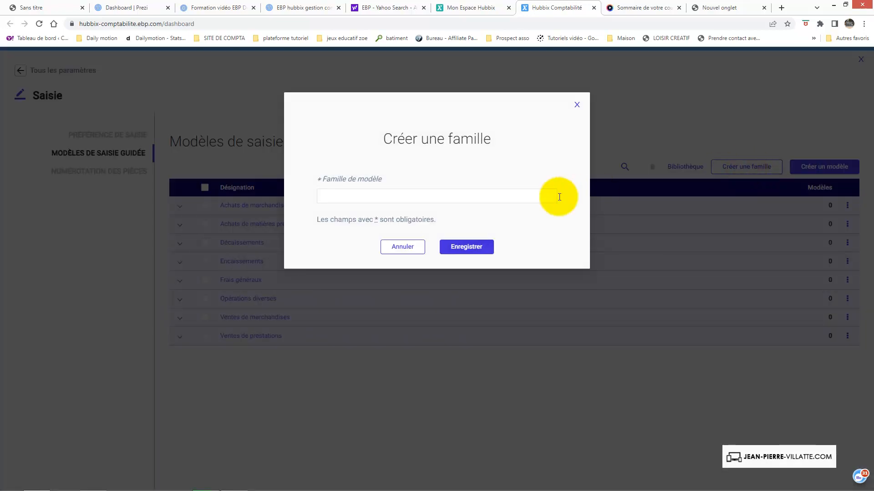
pyautogui.click(503, 195)
pyautogui.write('Salaire')
pyautogui.click(480, 249)
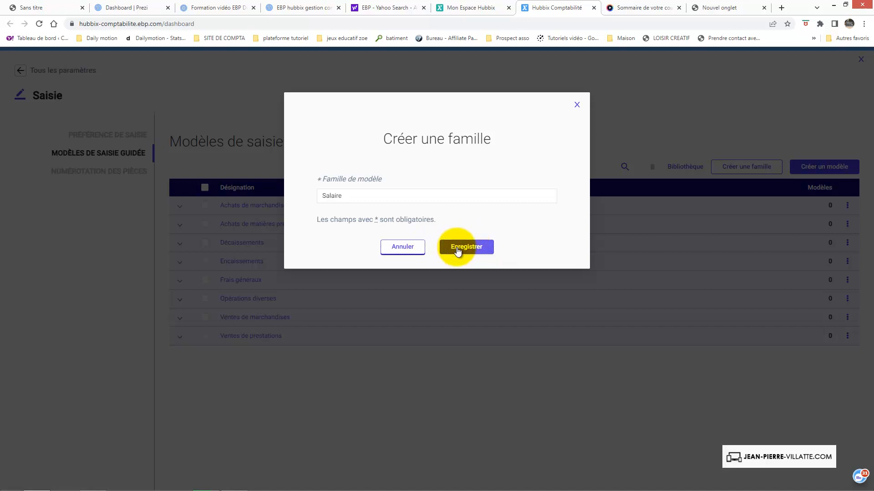
pyautogui.click(464, 250)
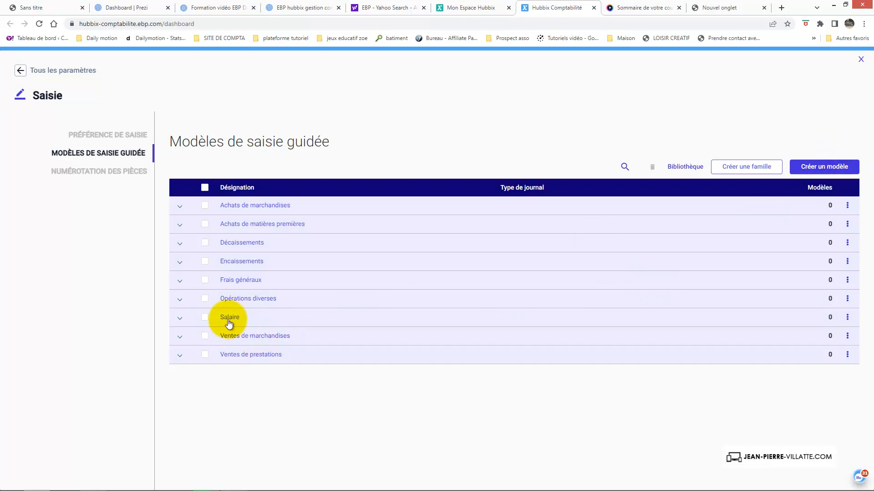
# Start a new guided-entry model with the designation "Salaire" and the journal type Opérations diverses.
pyautogui.click(828, 167)
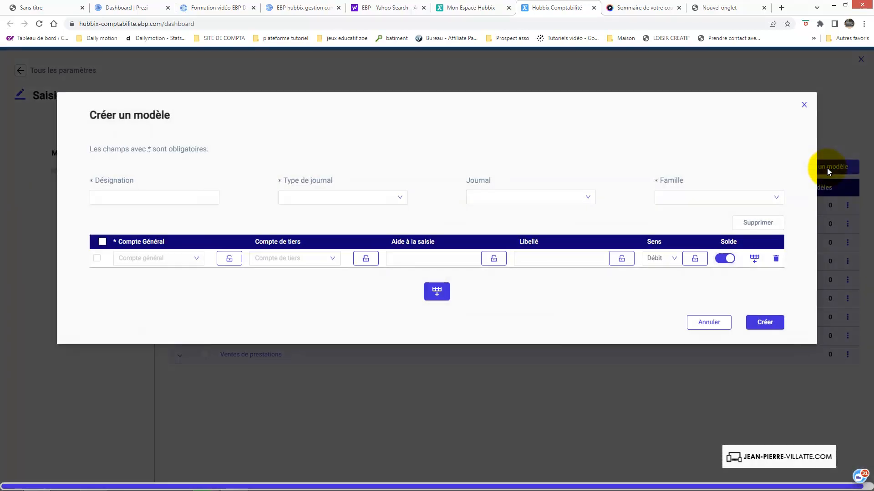
pyautogui.click(185, 197)
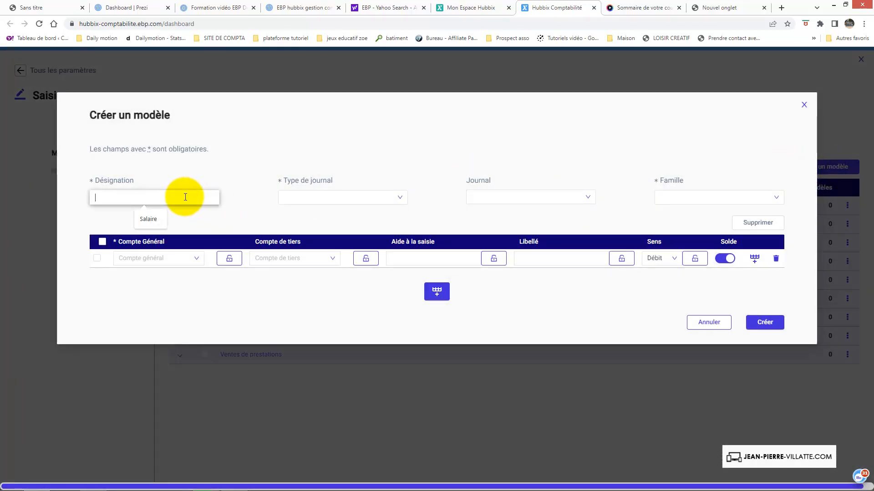
pyautogui.write('Salaire')
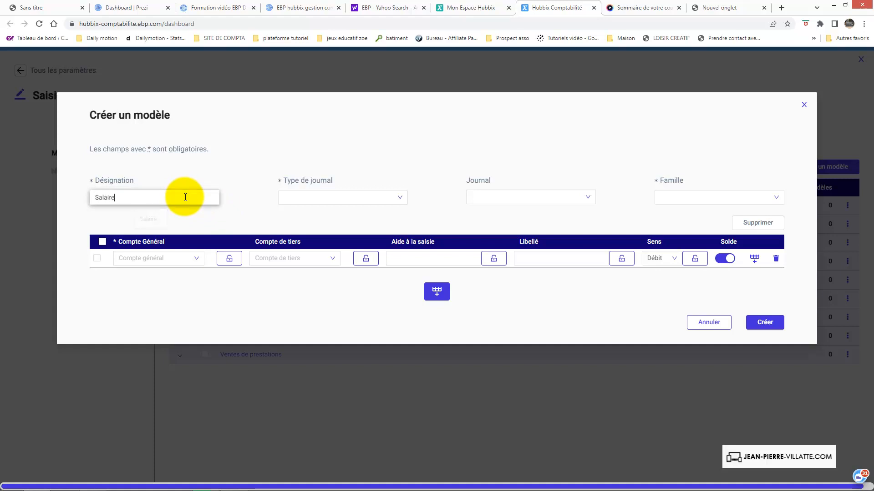
pyautogui.click(400, 200)
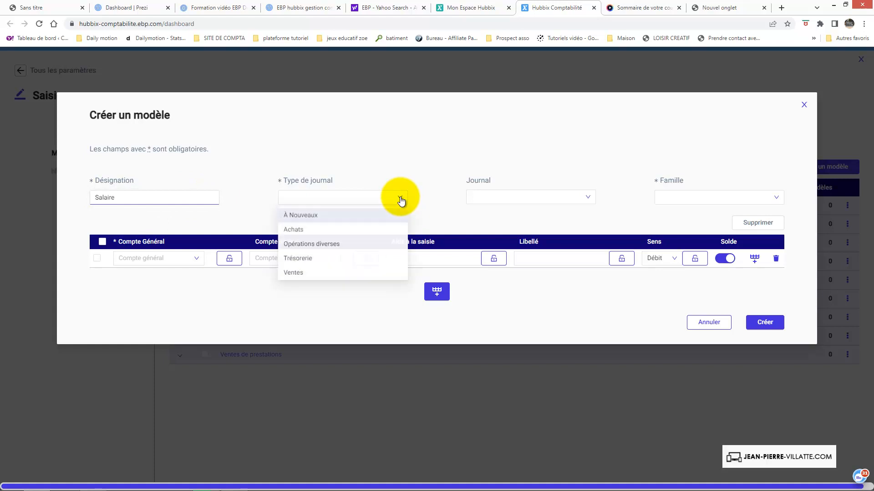
pyautogui.click(336, 244)
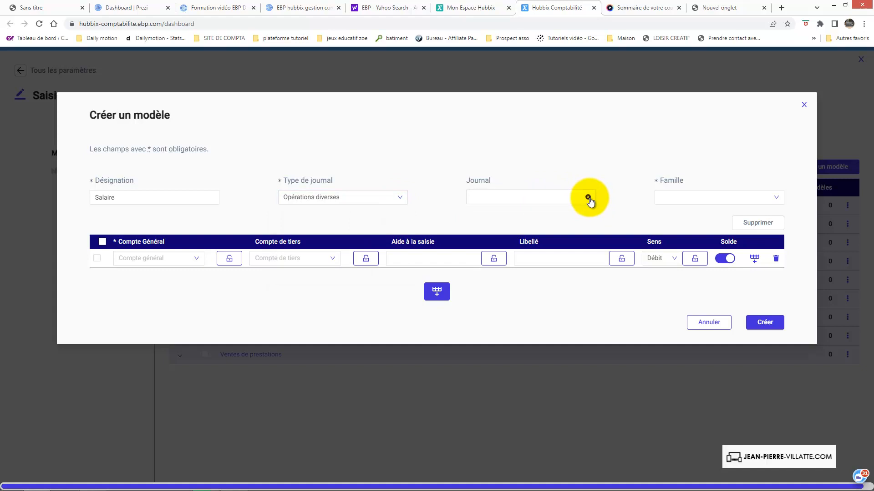
# Assign the model to the journal SA – sALAIRE and the family Salaire.
pyautogui.click(552, 197)
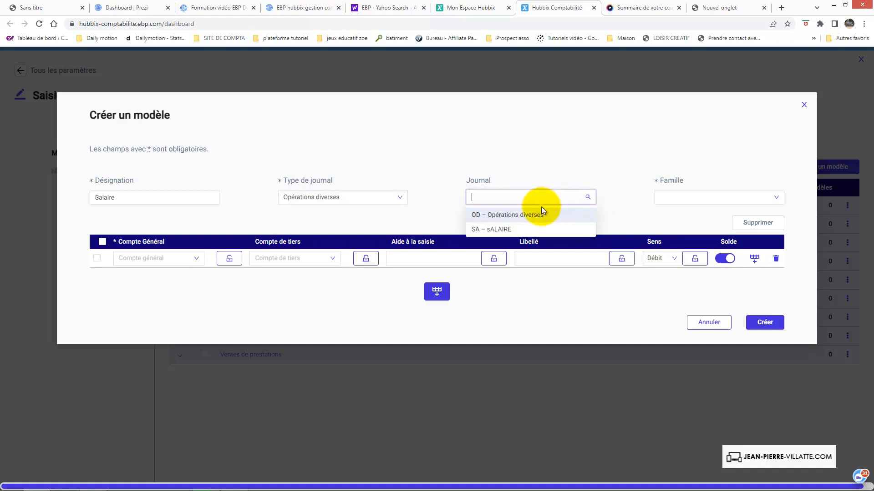
pyautogui.click(523, 229)
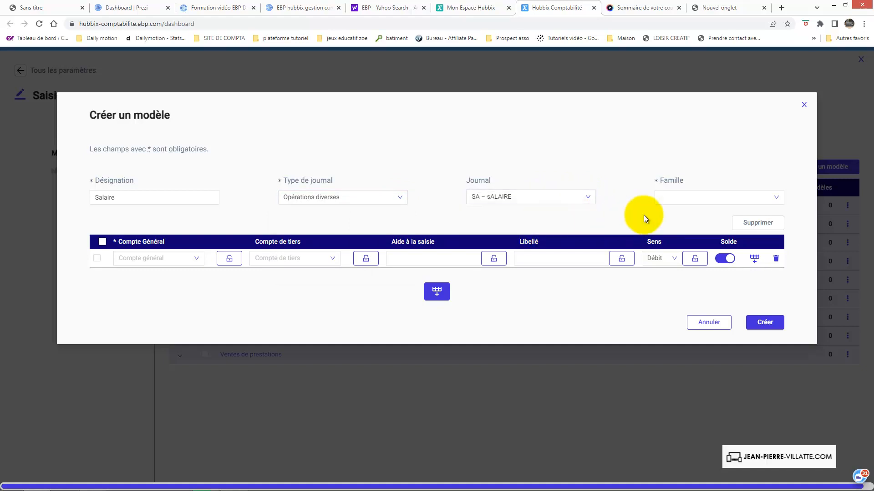
pyautogui.click(775, 199)
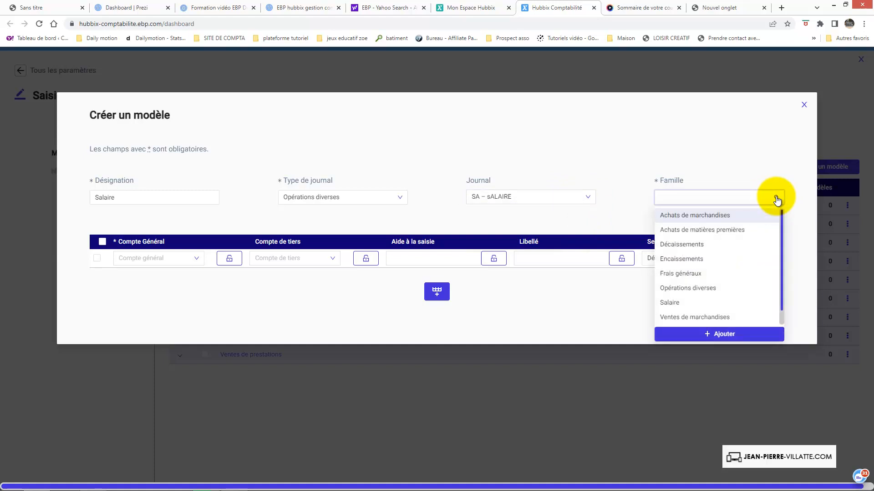
pyautogui.click(670, 303)
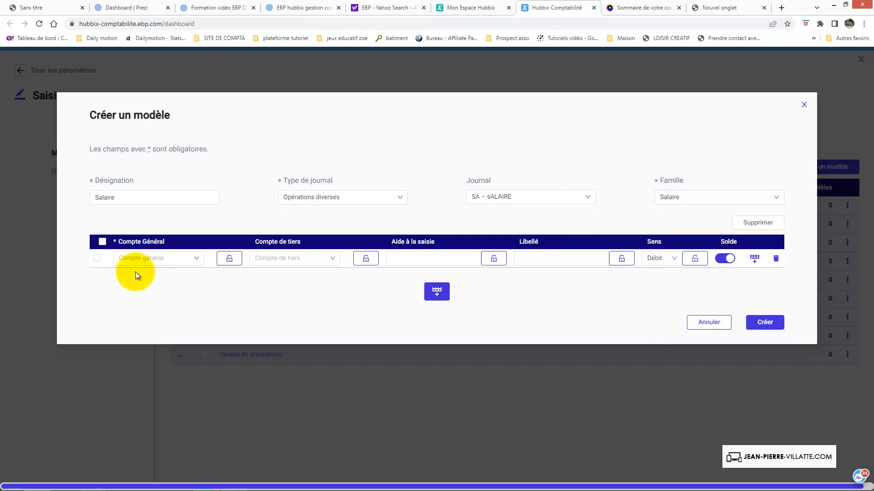
pyautogui.click(138, 258)
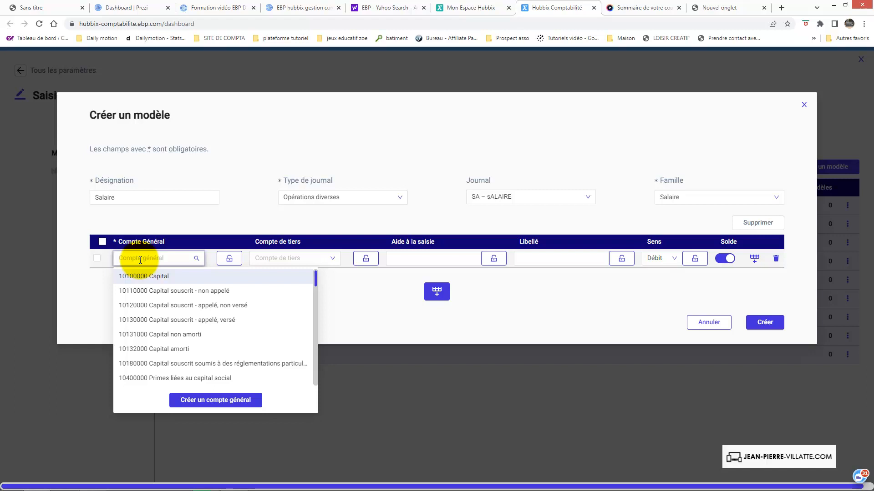
pyautogui.write('64100')
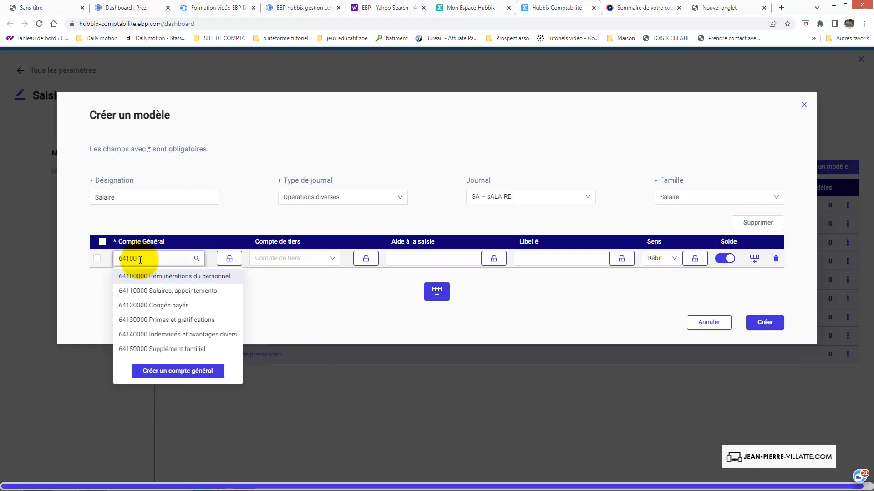
pyautogui.write('0')
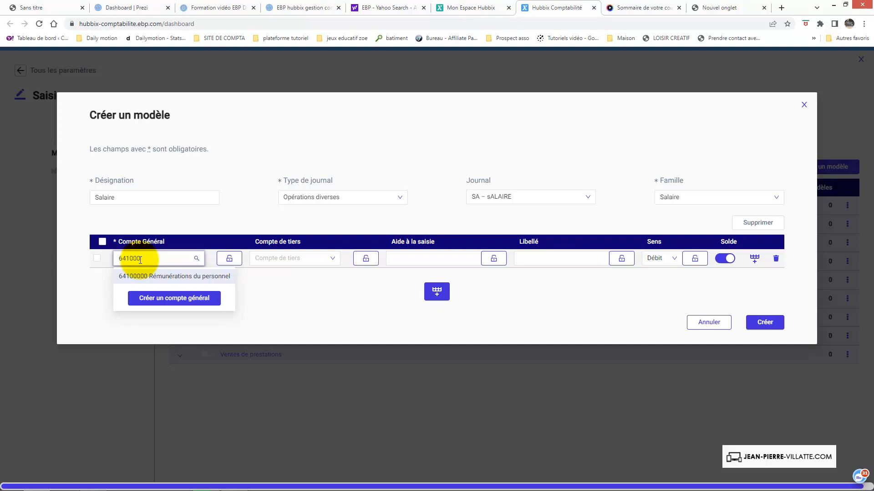
pyautogui.click(311, 258)
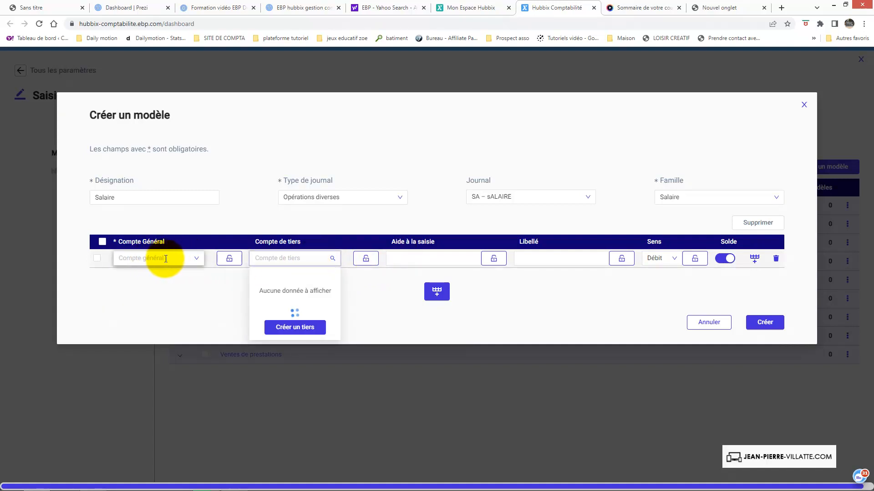
pyautogui.click(358, 297)
# Set the first line's general account to 64100000 Rémunérations du personnel and make that field non-editable.
pyautogui.click(198, 259)
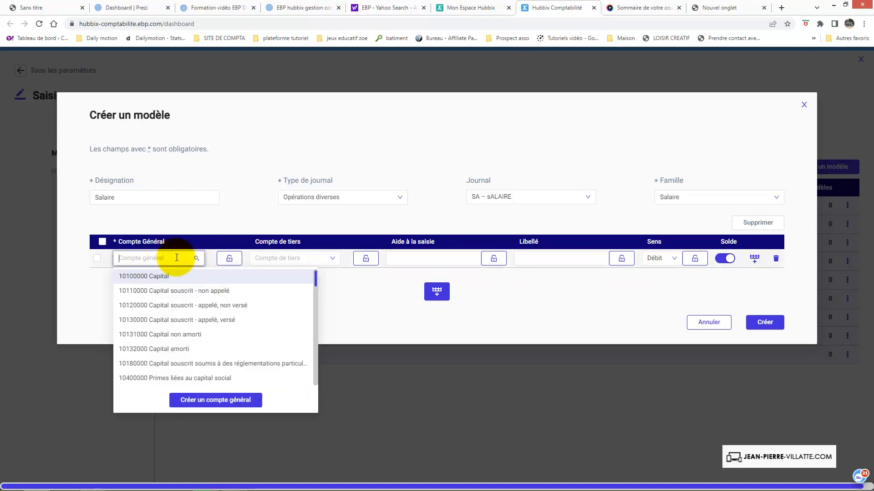
pyautogui.write('641')
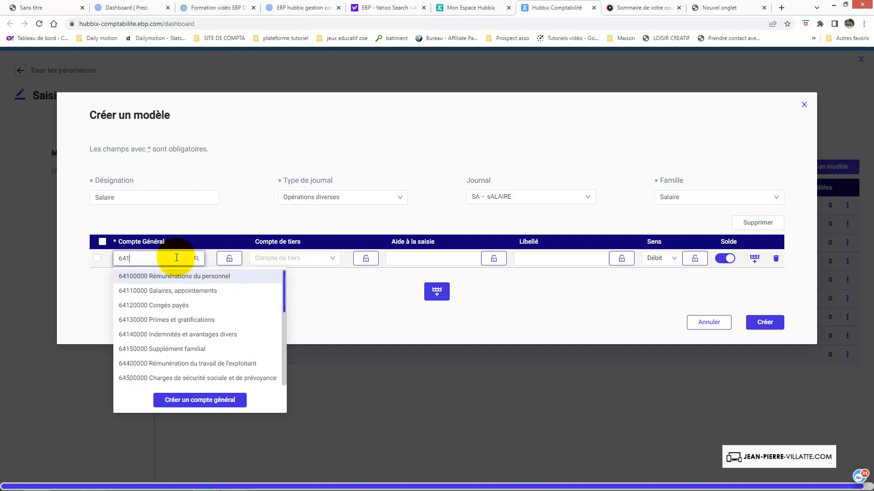
pyautogui.click(162, 277)
pyautogui.click(409, 261)
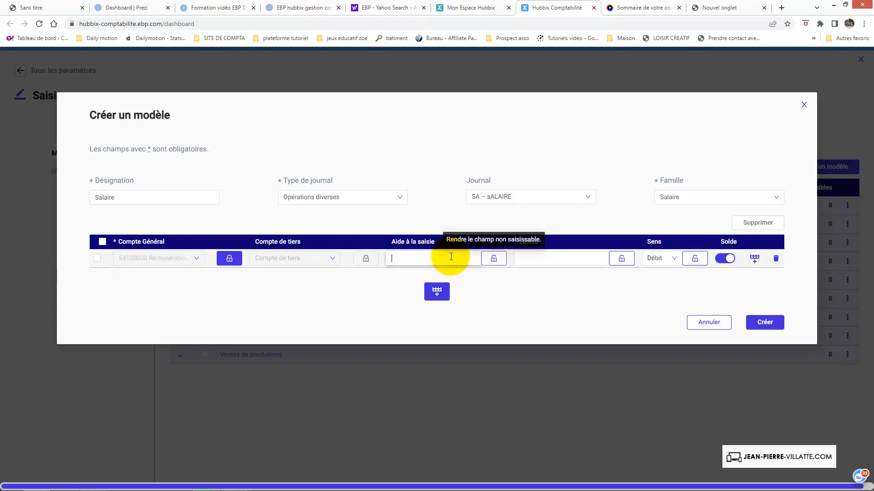
pyautogui.click(498, 263)
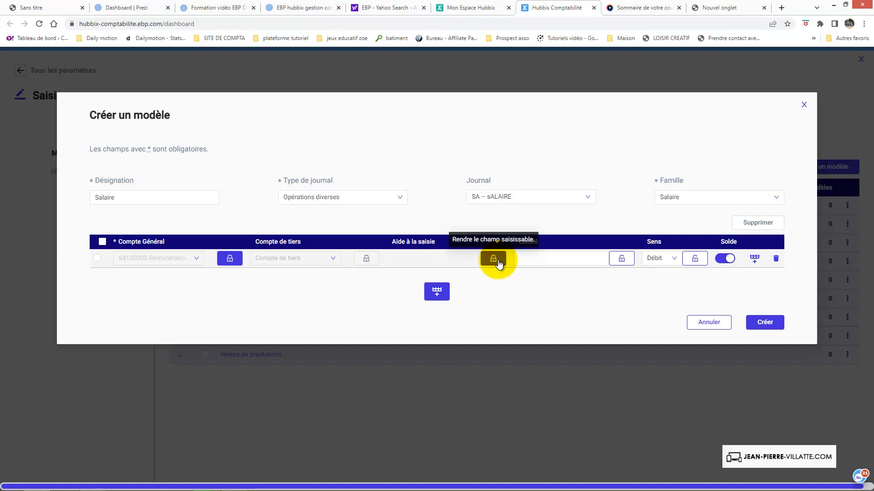
pyautogui.click(499, 263)
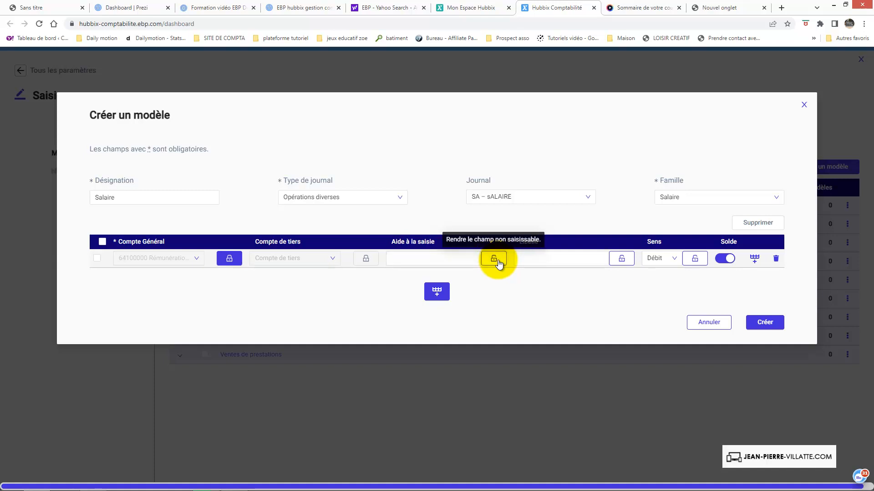
# Enter "sALAIRE BRUT" as the first line's Libellé and make that field non-editable.
pyautogui.click(544, 258)
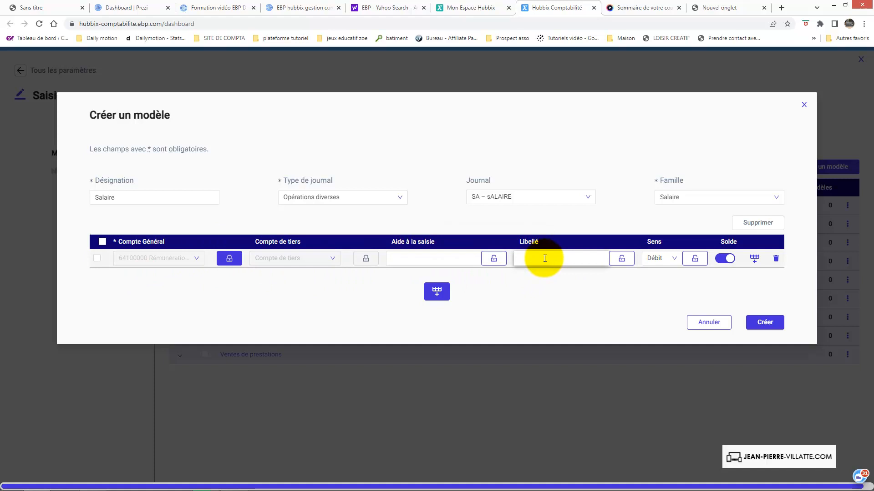
pyautogui.write('sALAIRE BRUT')
pyautogui.press('Tab')
pyautogui.press('Return')
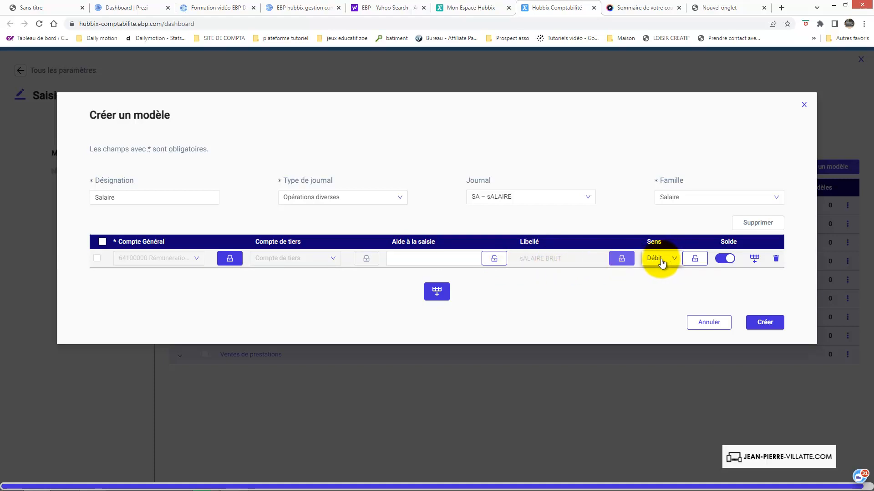
# Add a second line with the general account 43100000 Sécurité sociale and make the account non-editable.
pyautogui.click(755, 258)
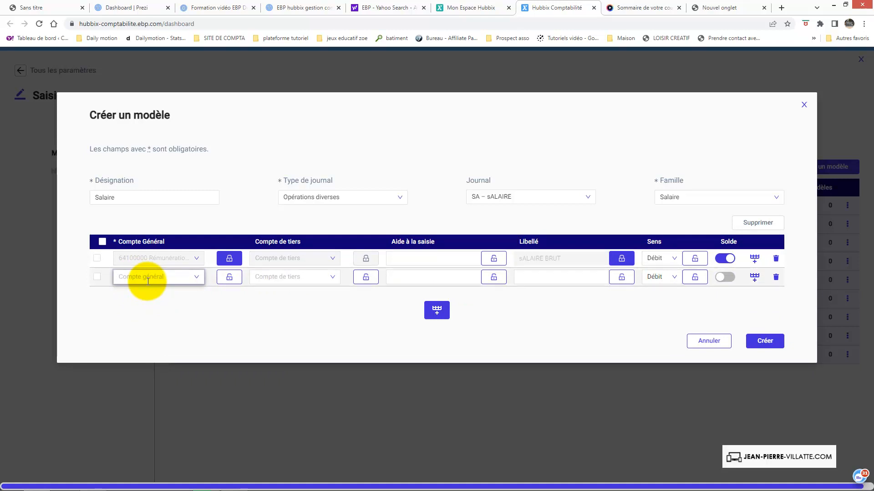
pyautogui.write('431')
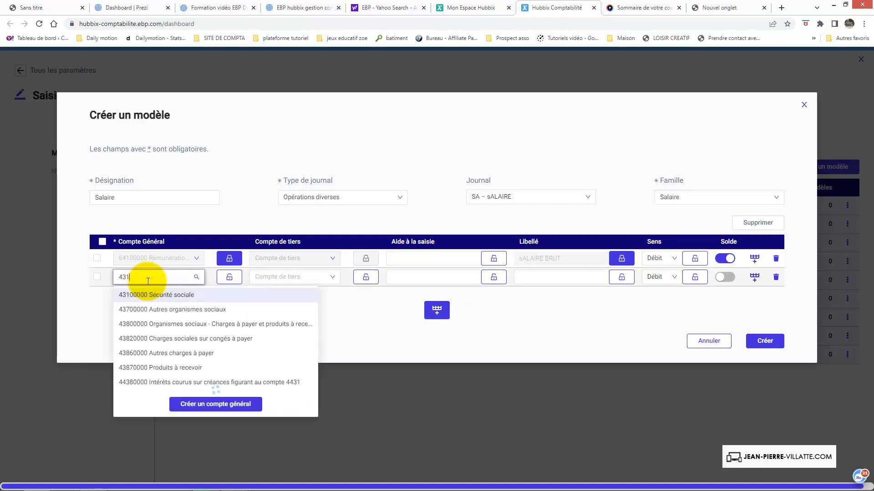
pyautogui.click(146, 295)
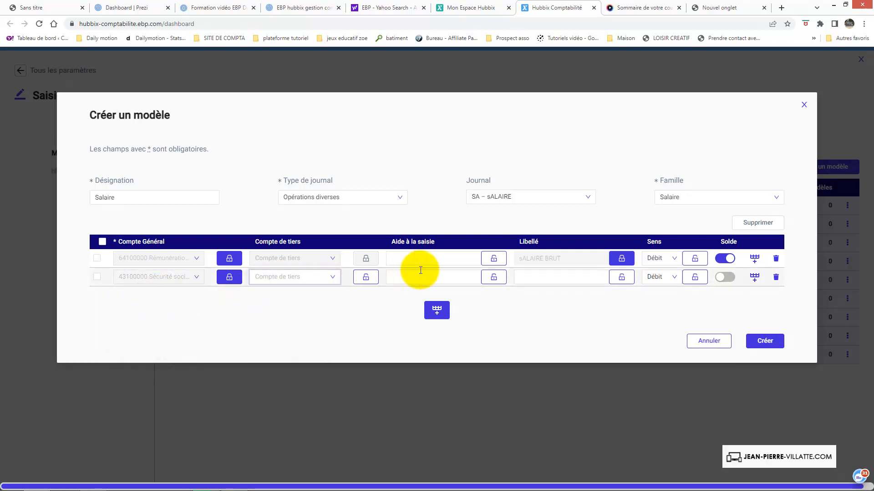
# Give the second line the locked Libellé "urssaf" and set its Sens to Crédit.
pyautogui.click(562, 274)
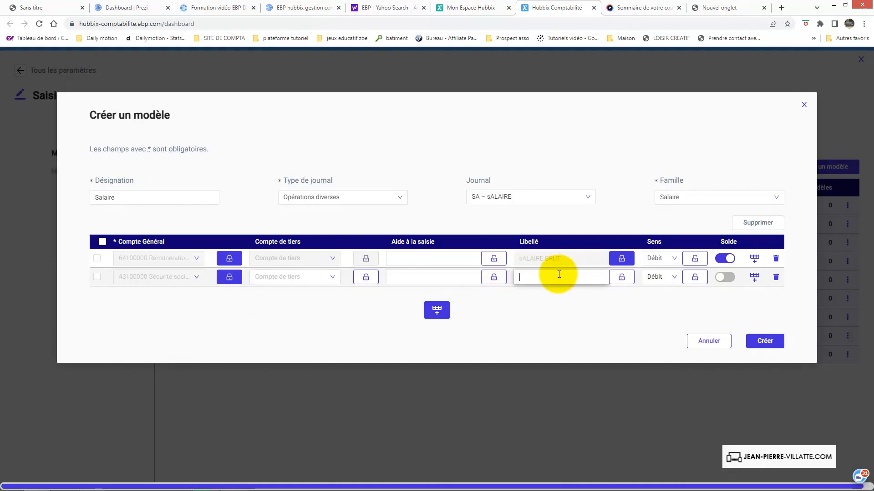
pyautogui.write('urssaf')
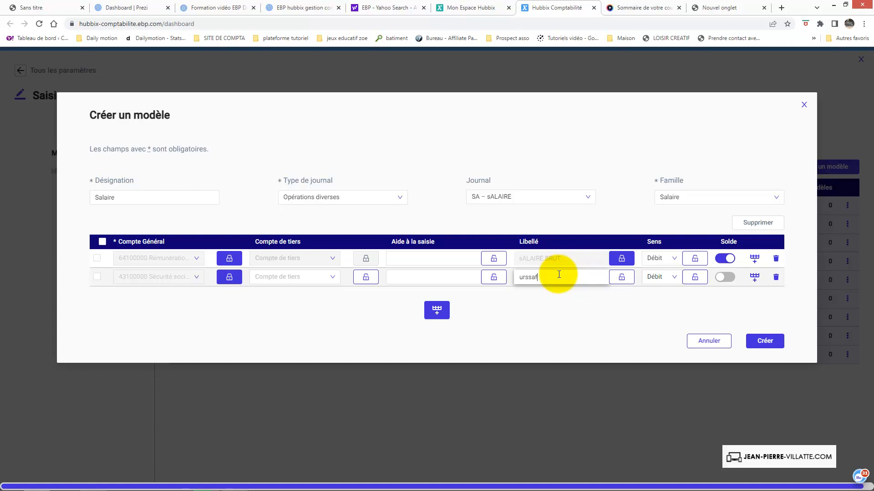
pyautogui.click(621, 277)
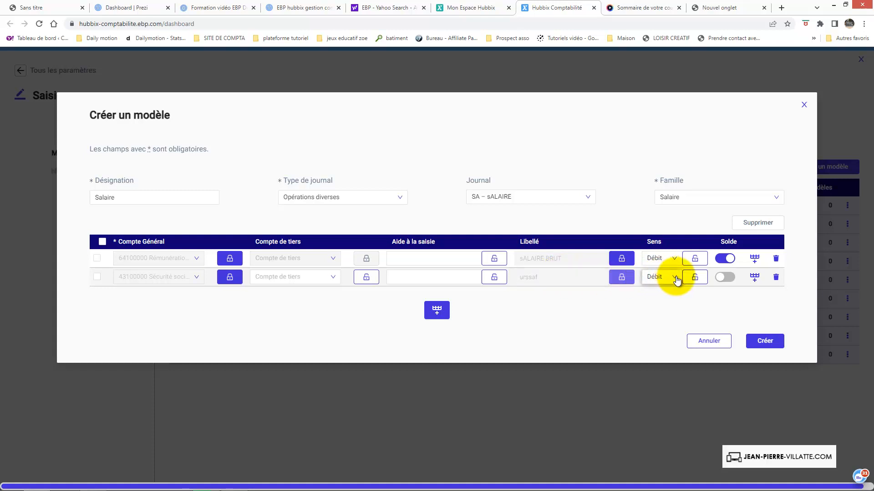
pyautogui.click(677, 280)
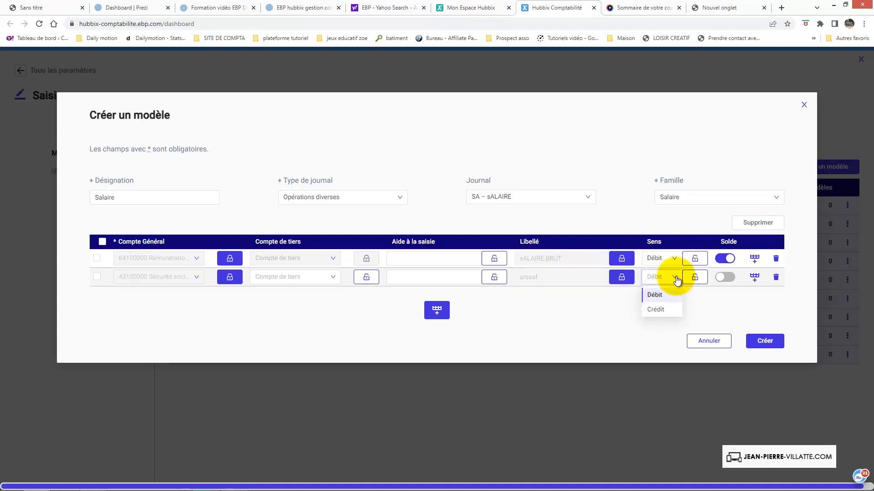
pyautogui.click(663, 312)
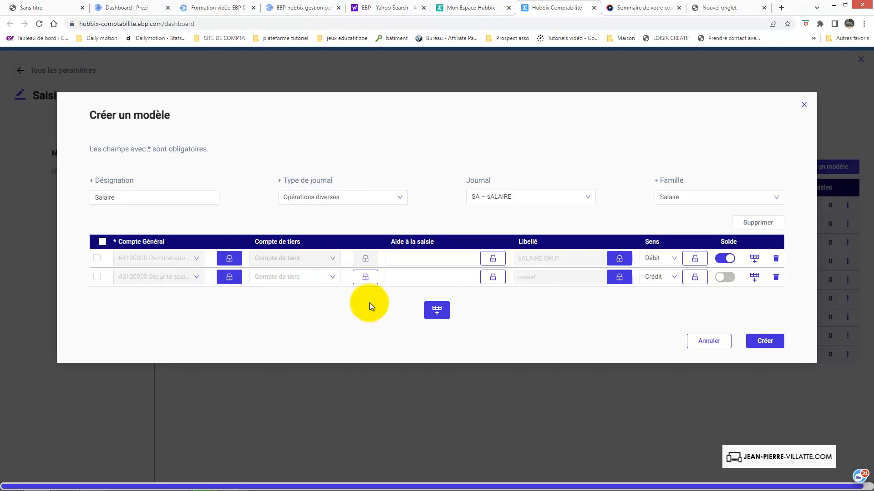
# Add a third line to the model and turn off Solde on the first line so the third becomes the balancing line.
pyautogui.click(755, 278)
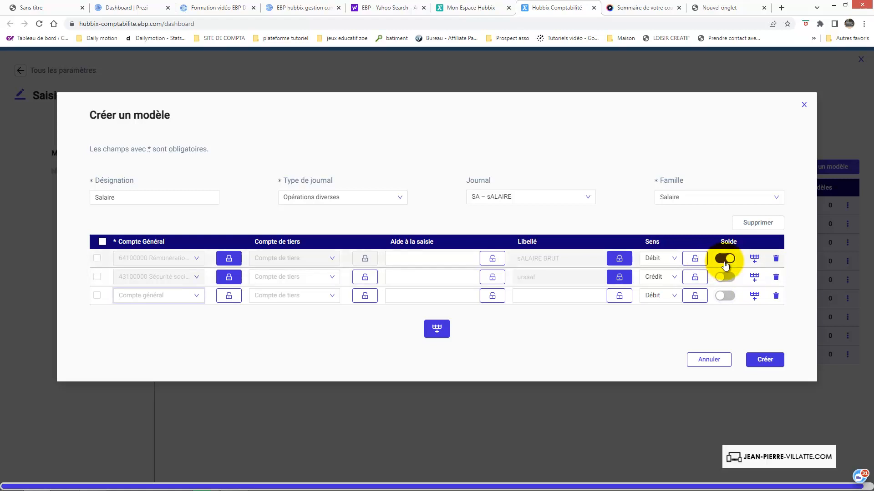
pyautogui.click(727, 260)
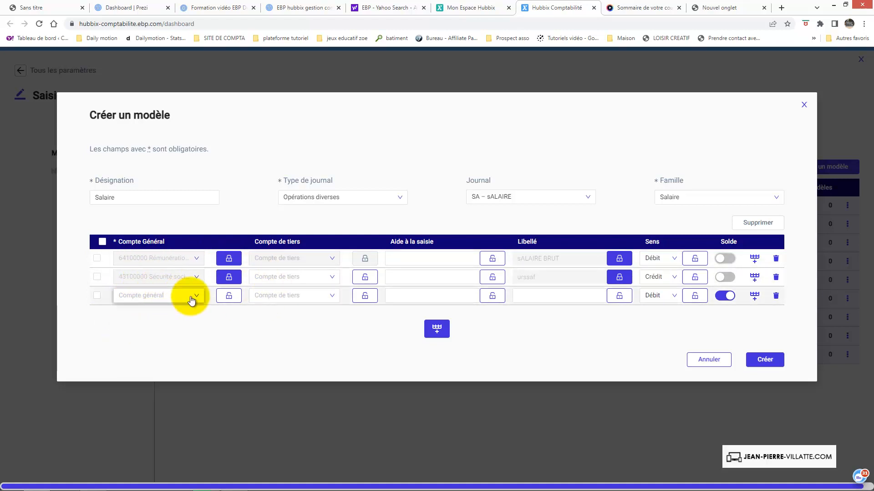
# Set the third line's general account to 42100000 Personnel - Rémunérations dues and make that field non-editable.
pyautogui.click(173, 295)
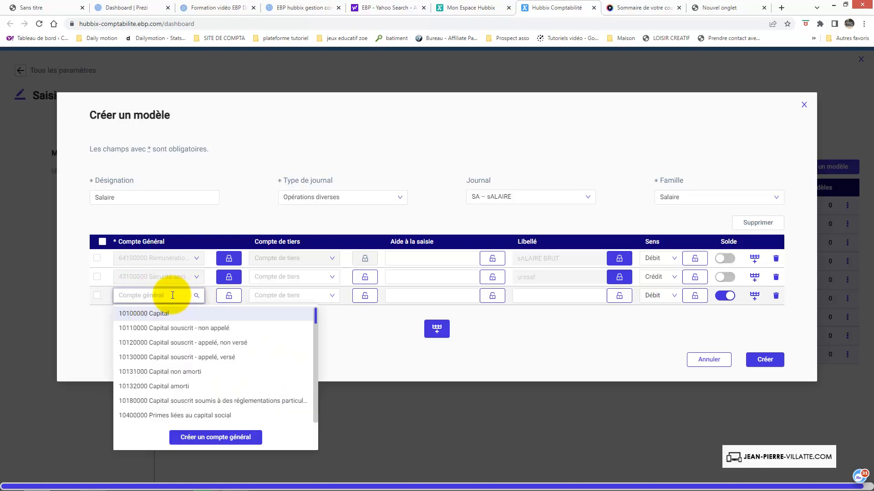
pyautogui.write("'é")
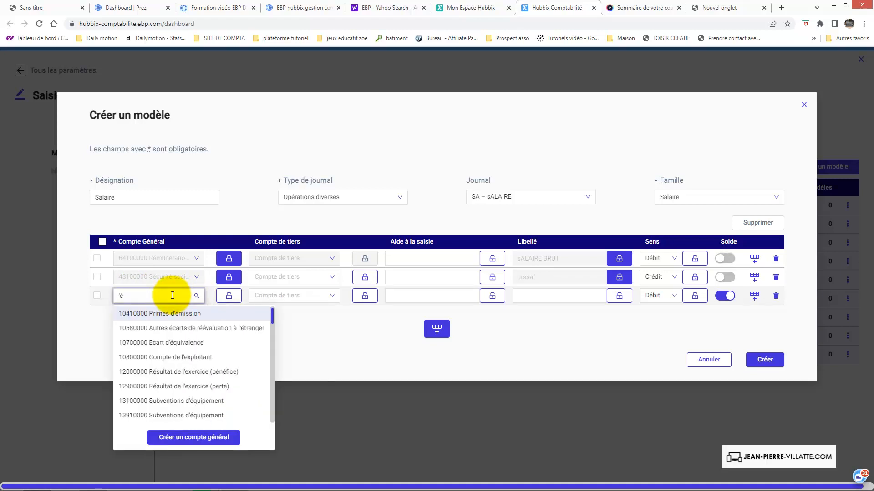
pyautogui.press('BackSpace')
pyautogui.press('BackSpace')
pyautogui.write('4')
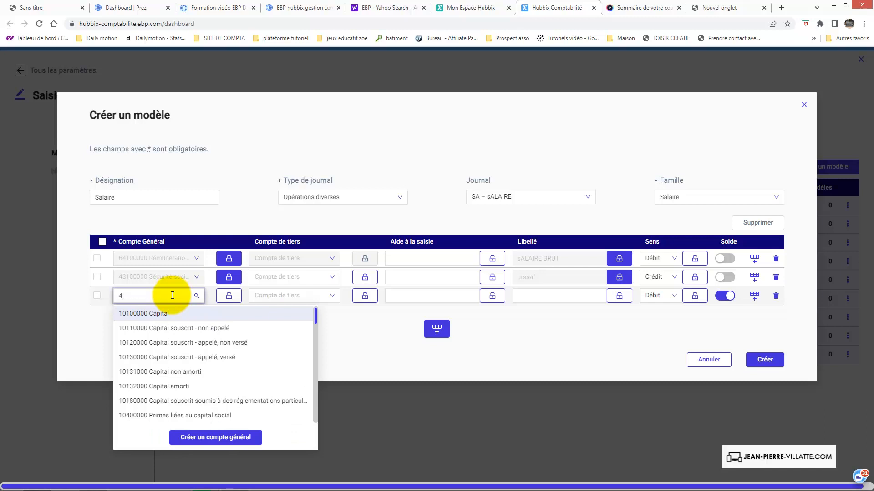
pyautogui.write('21000')
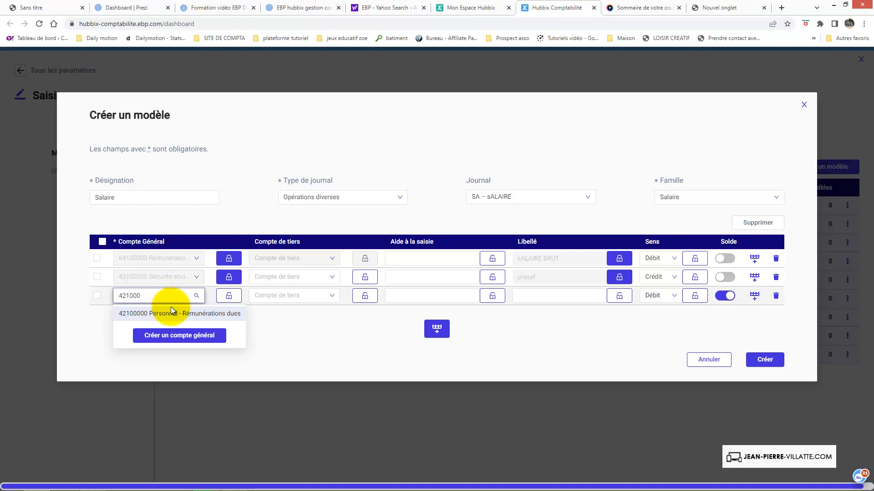
pyautogui.click(171, 313)
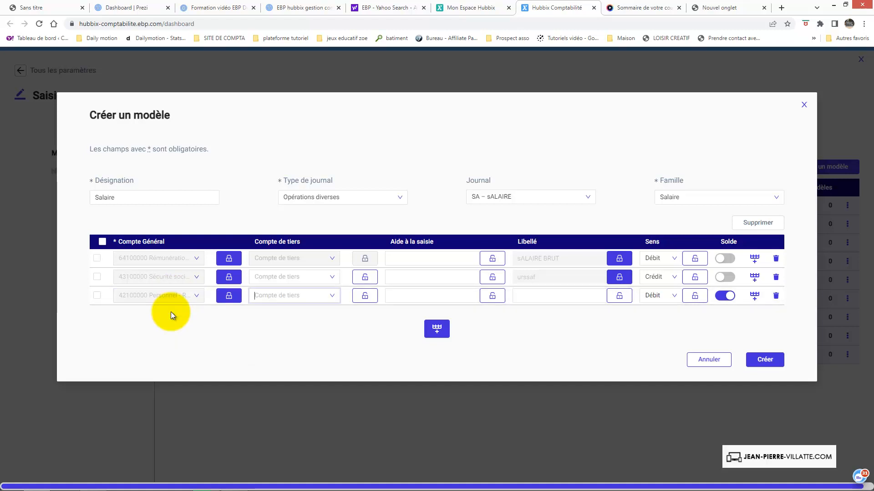
# Assign the existing third-party account to the third line and enter "nET 0 PAYER" as its Libellé, making both fields non-editable.
pyautogui.click(332, 296)
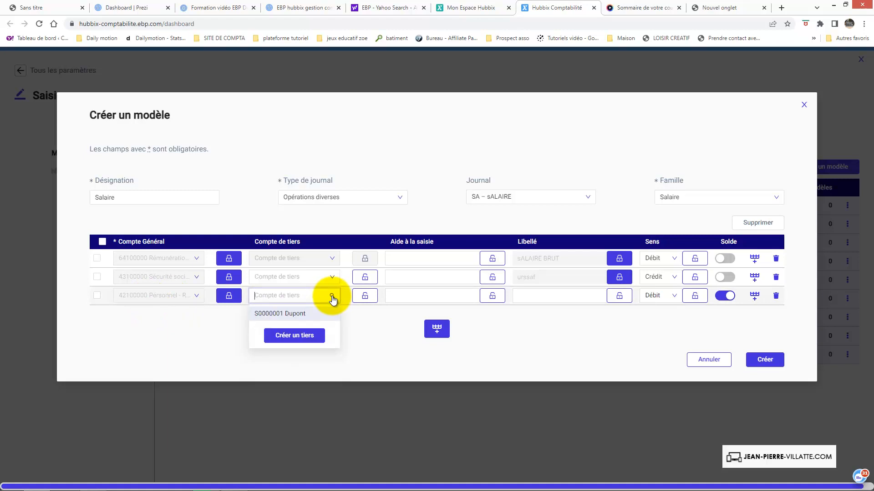
pyautogui.click(296, 314)
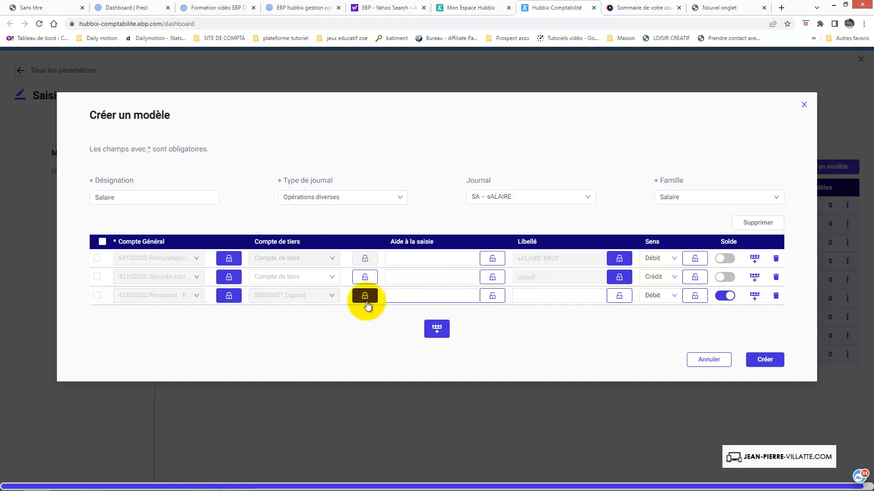
pyautogui.click(562, 297)
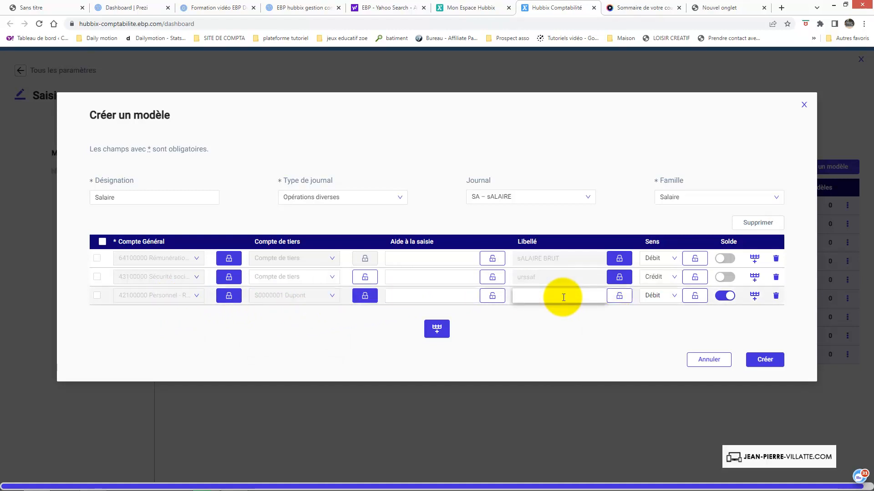
pyautogui.write('nET 0 PAYER')
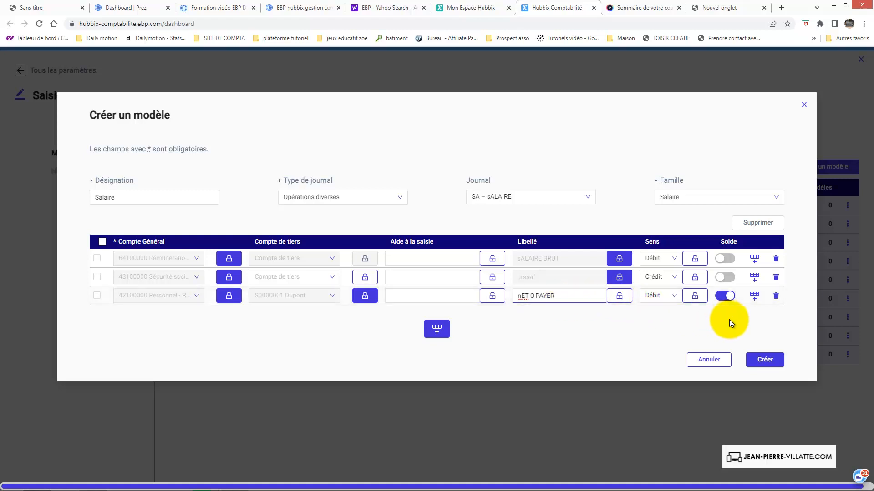
# Set the third line's Sens to Crédit and create the Salaire model.
pyautogui.click(673, 301)
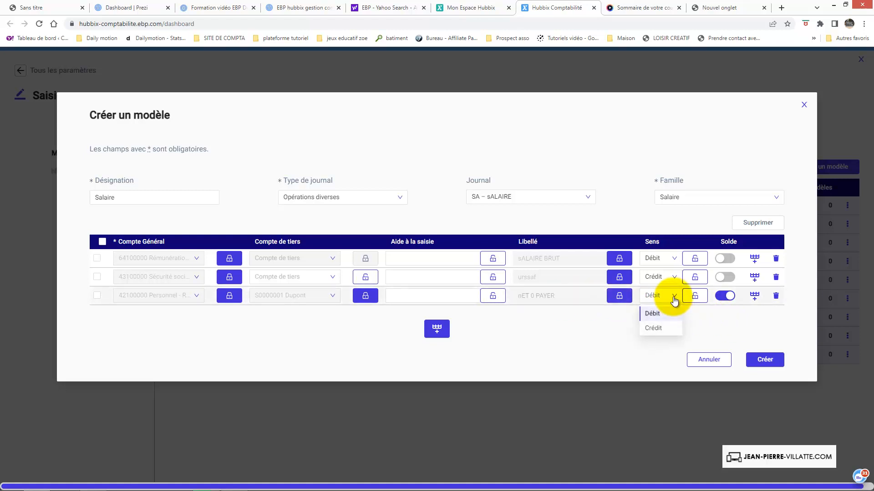
pyautogui.click(659, 328)
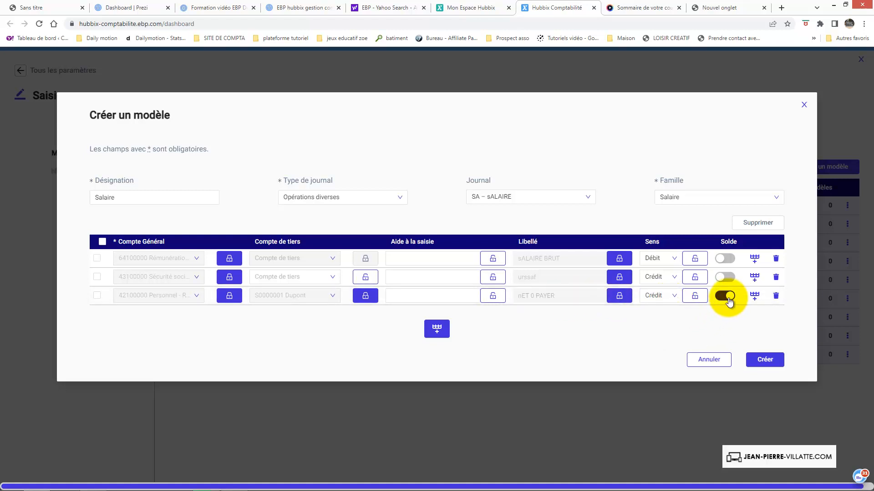
pyautogui.click(764, 360)
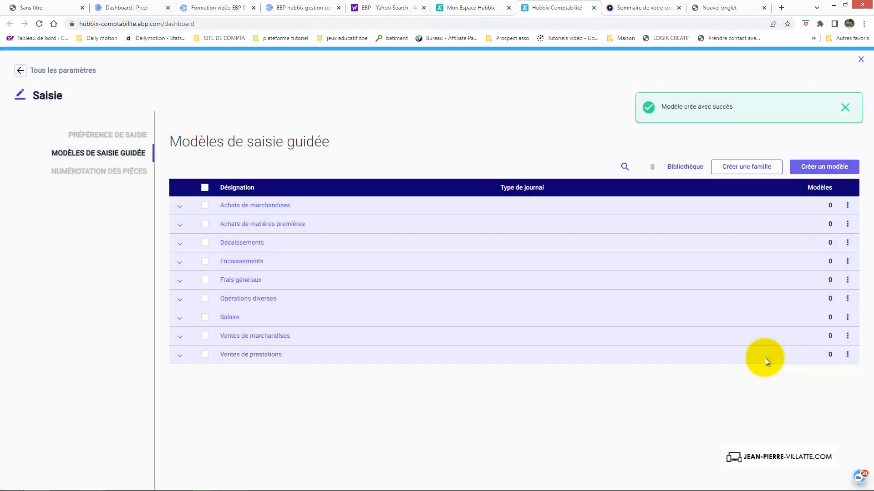